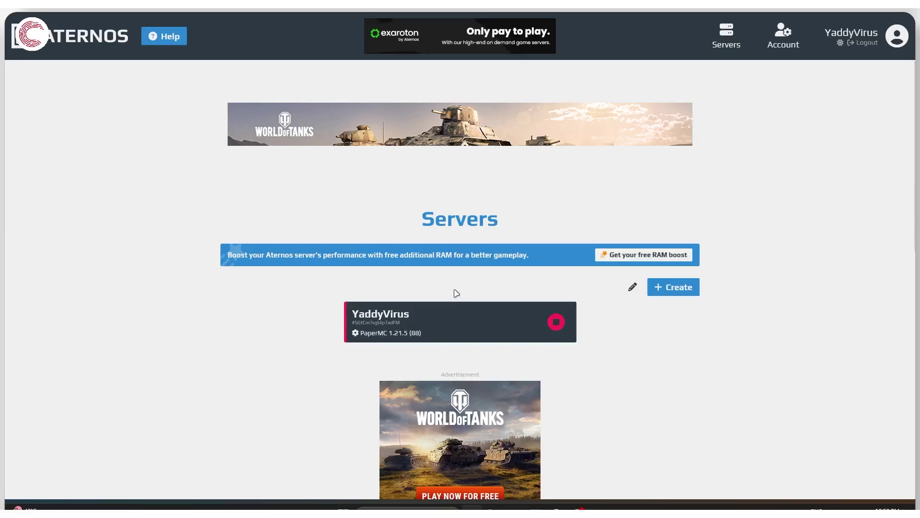
Scroll the servers list and open the PaperMC 1.21.5 server's management page
scroll(450, 290, down, 1)
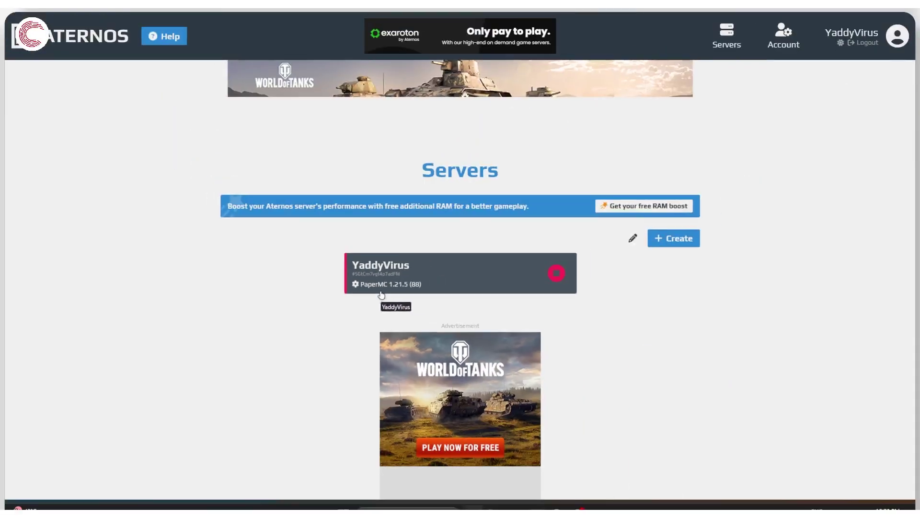
click(396, 269)
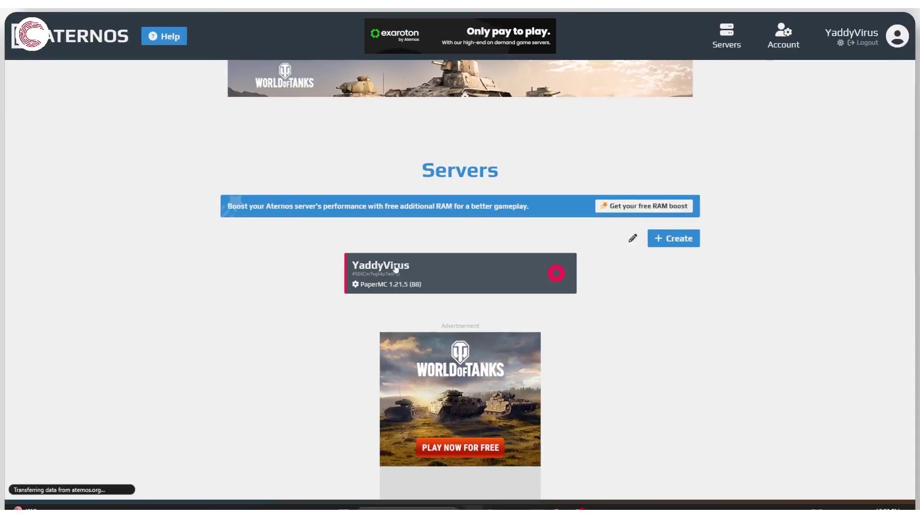
Bring up the Paper/Bukkit version list showing 1.21.5 (88) as the installed build
scroll(389, 265, down, 1)
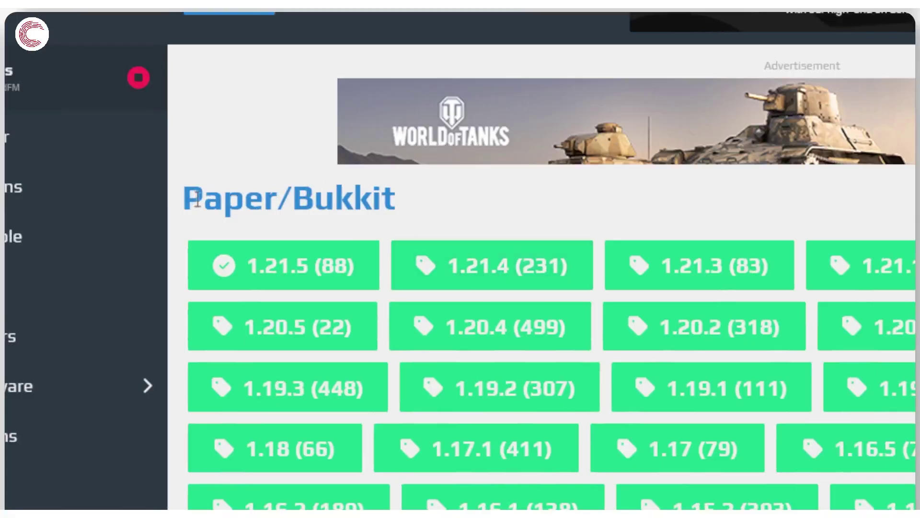
drag(197, 199, 372, 199)
click(373, 198)
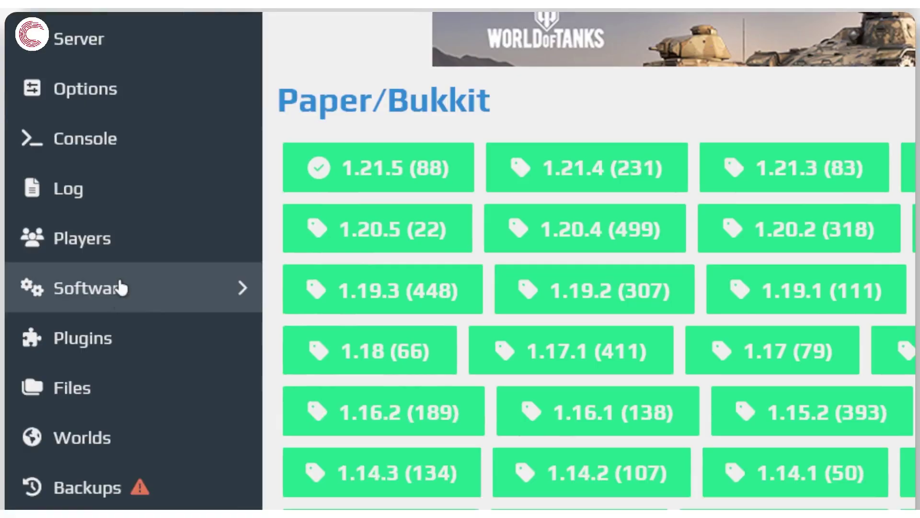
Choose Vanilla 1.21.4 under Software and start reinstalling the server with it
click(121, 288)
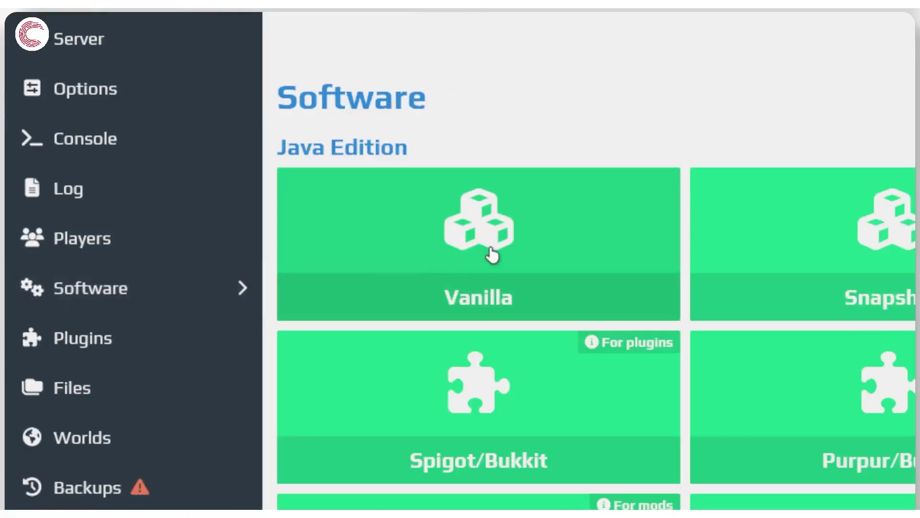
click(492, 255)
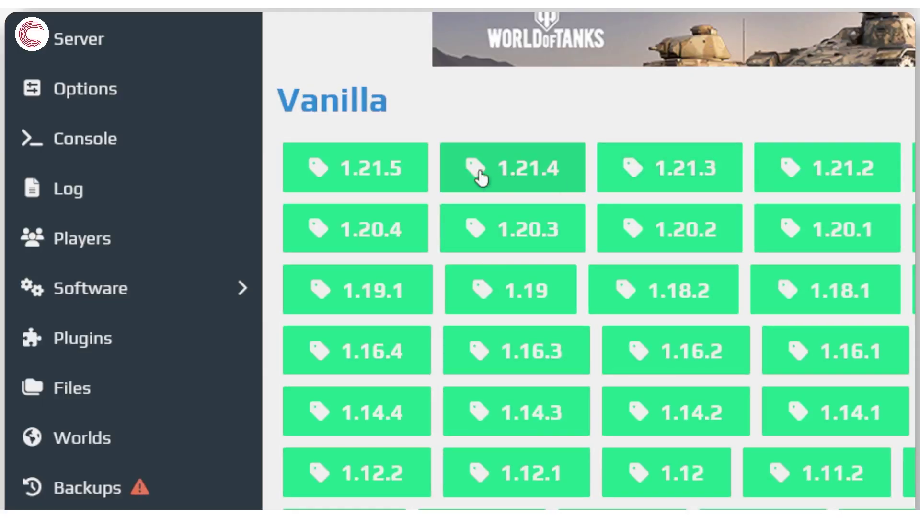
click(512, 183)
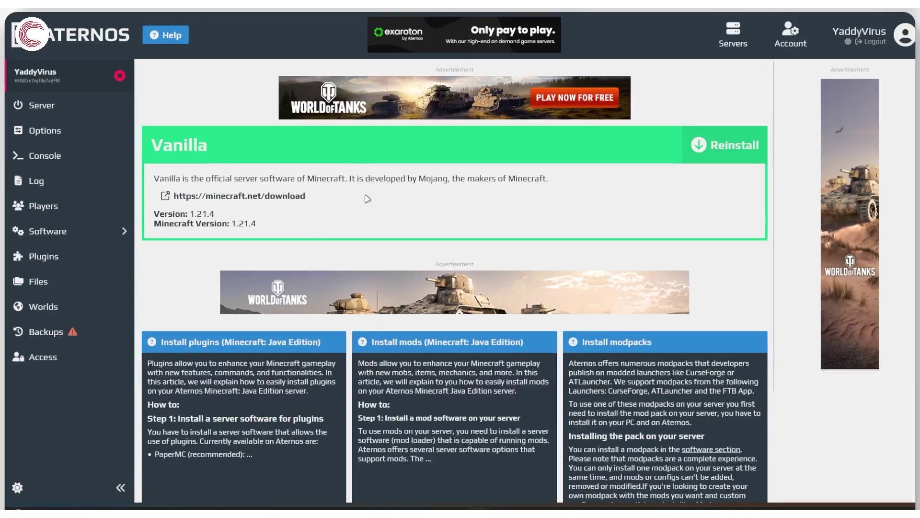
click(719, 145)
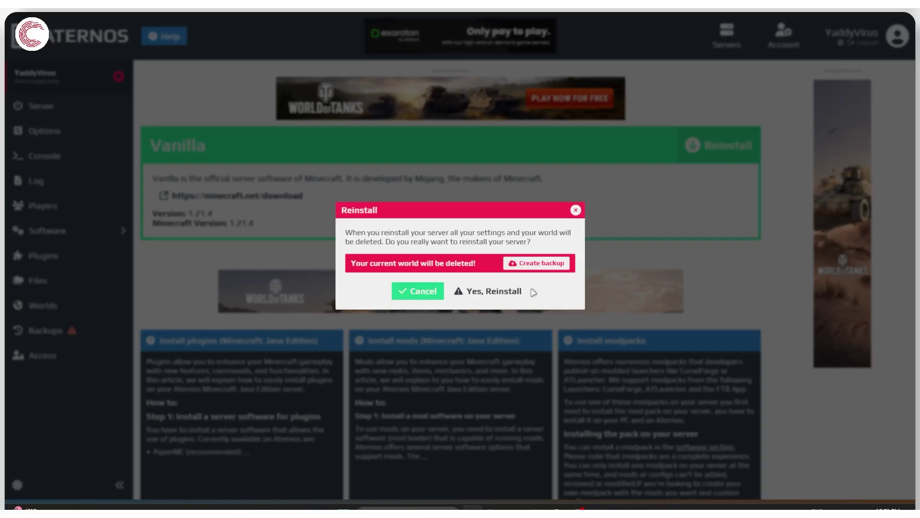
Confirm 'Yes, Reinstall' so Vanilla 1.21.4 installs, accepting the current world's deletion
click(491, 290)
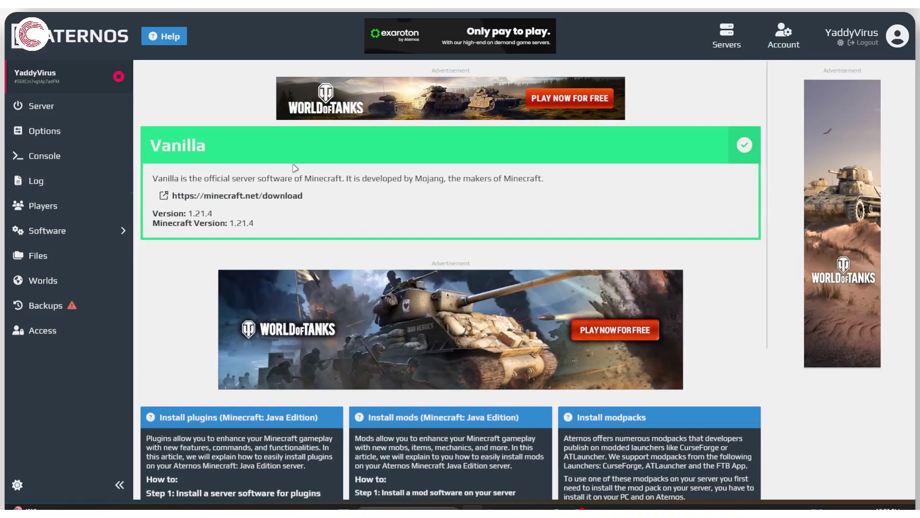
Install the Paper/Bukkit 1.21.4 (231) build on the server
click(89, 229)
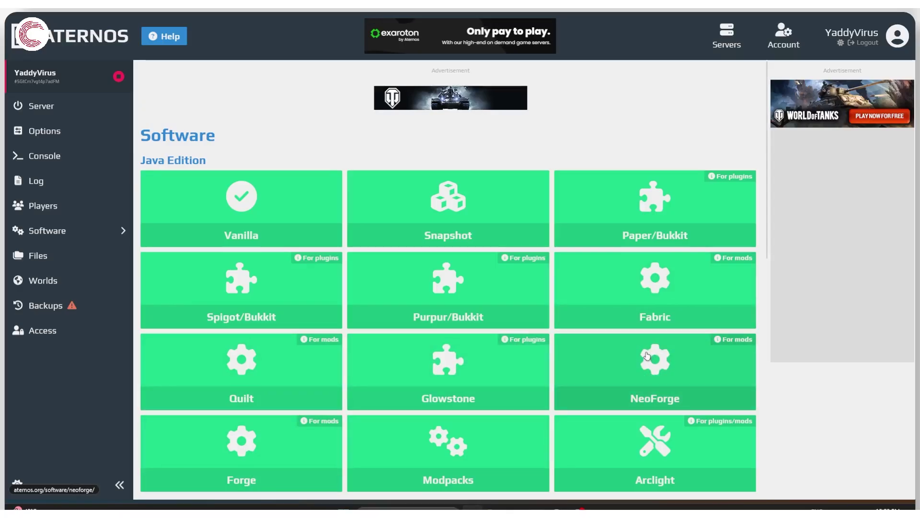
click(679, 207)
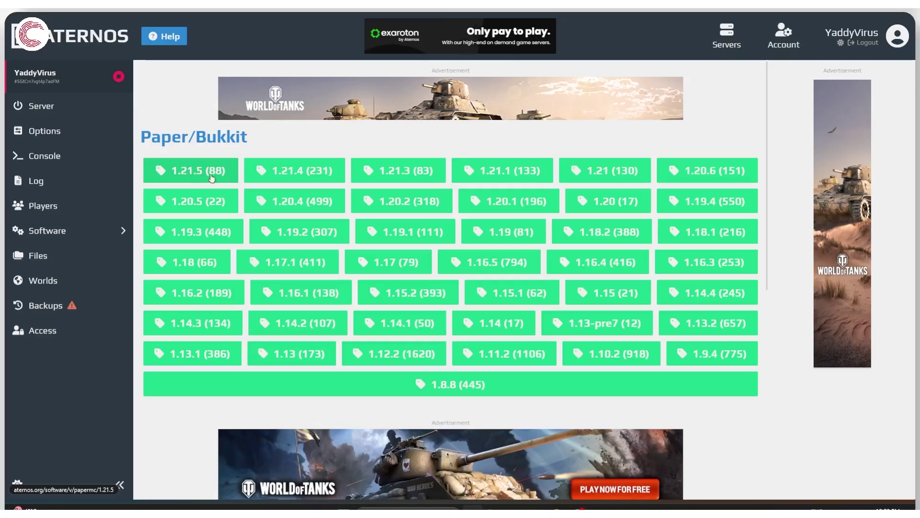
click(291, 169)
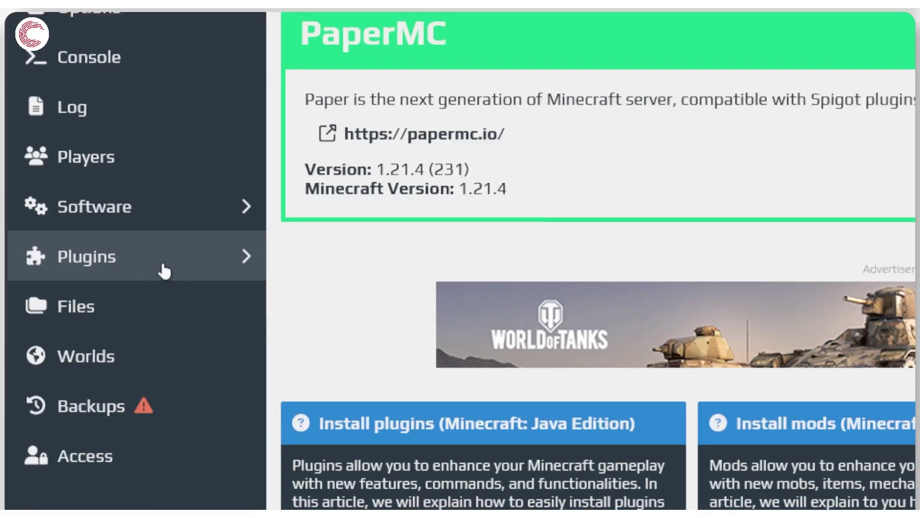
Open the Plugins page and search for 'Fast Chubnk Regenerator'
click(156, 270)
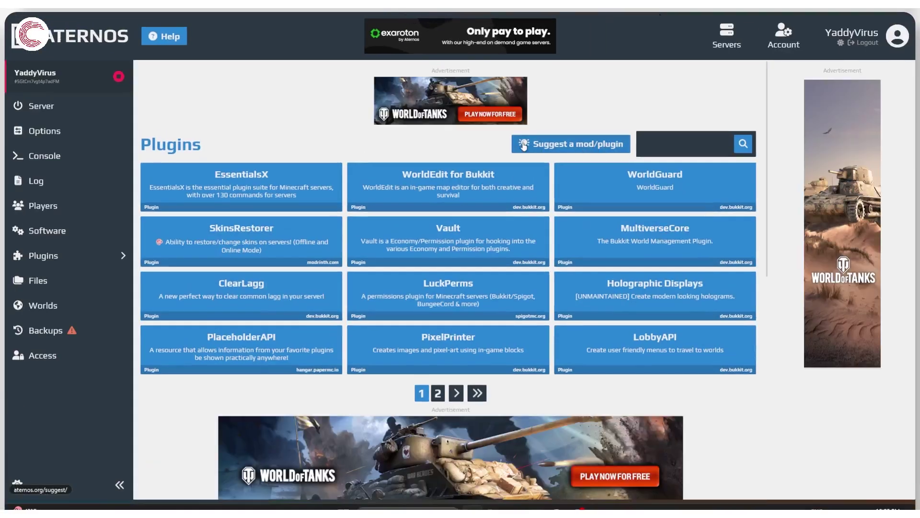
click(648, 149)
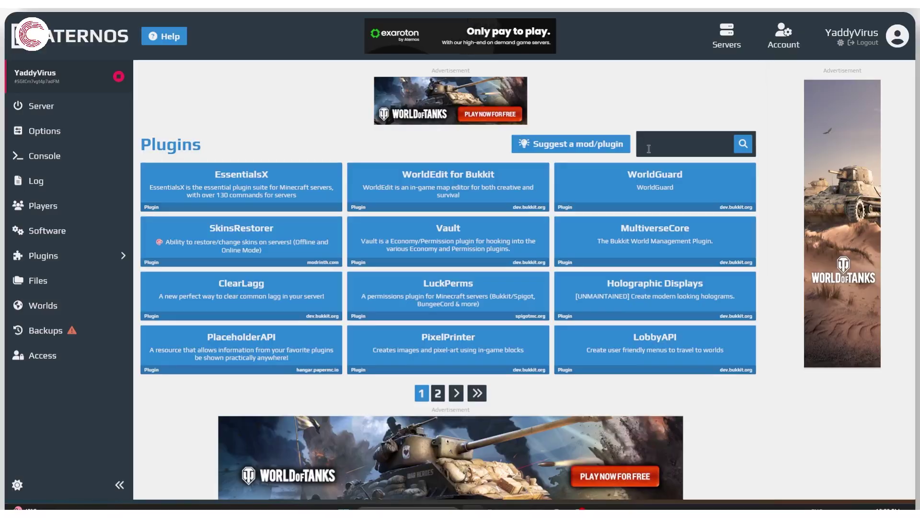
text(Fast )
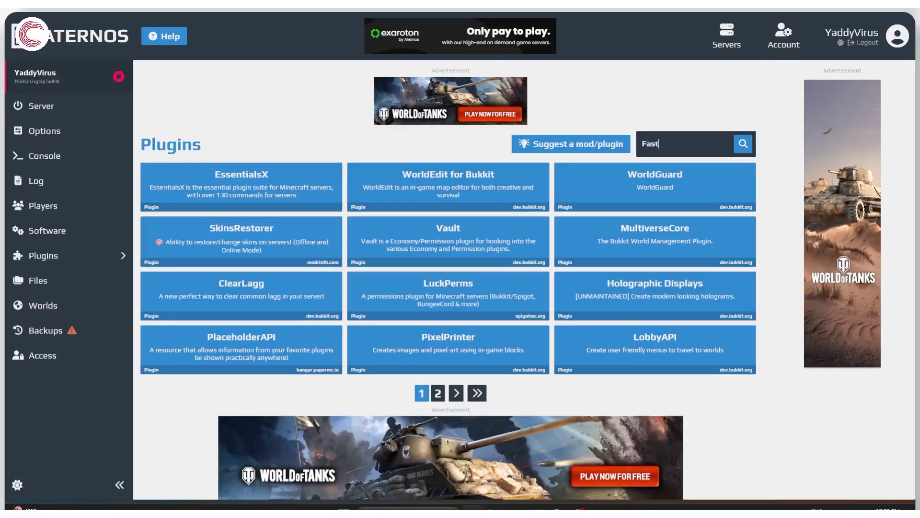
text(Chubn)
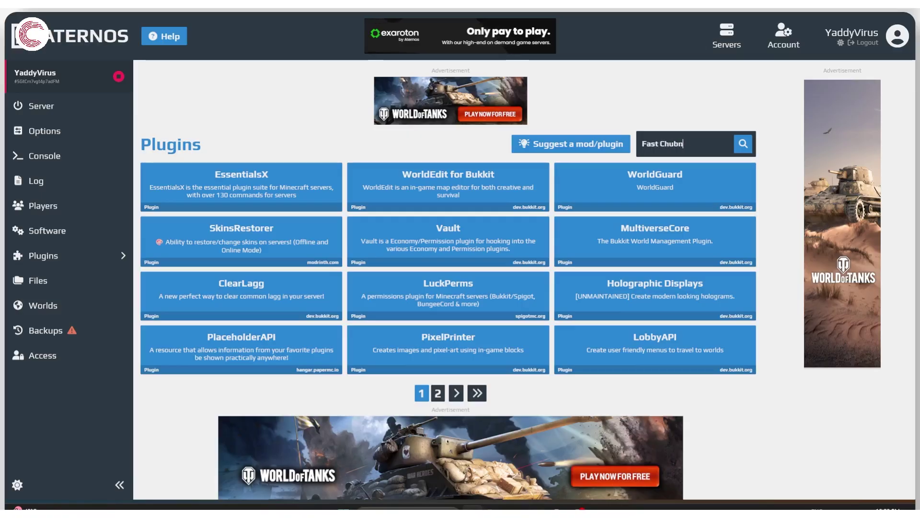
key(BackSpace)
key(BackSpace)
text(nk Re)
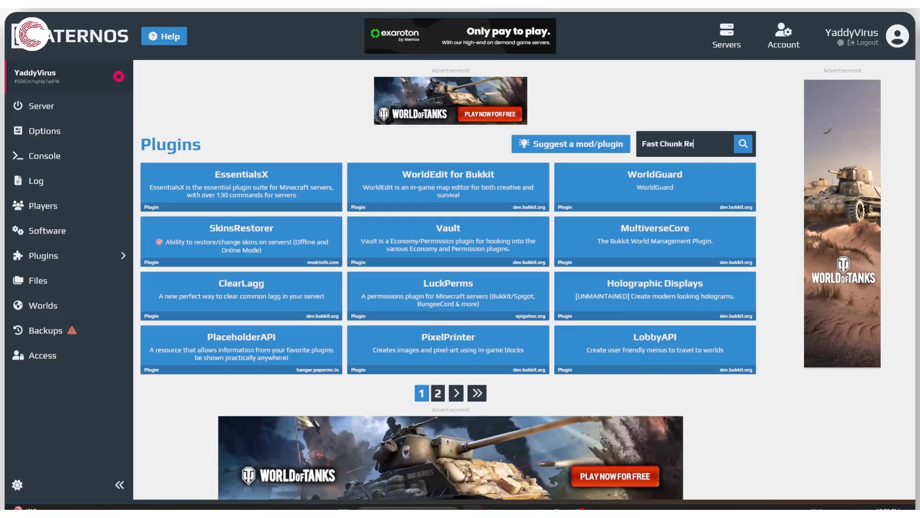
text(generator)
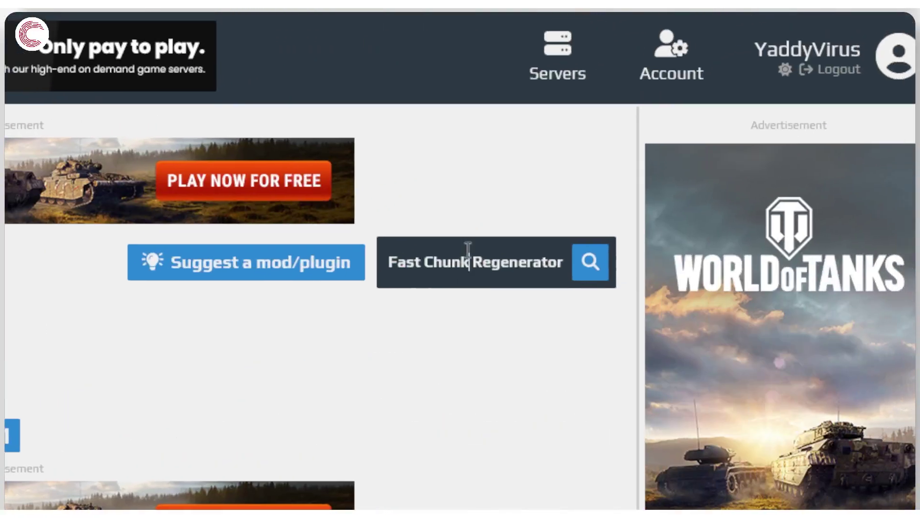
Replace the plugin search text with 'FarmControl'
triple_click(468, 249)
text(Fas)
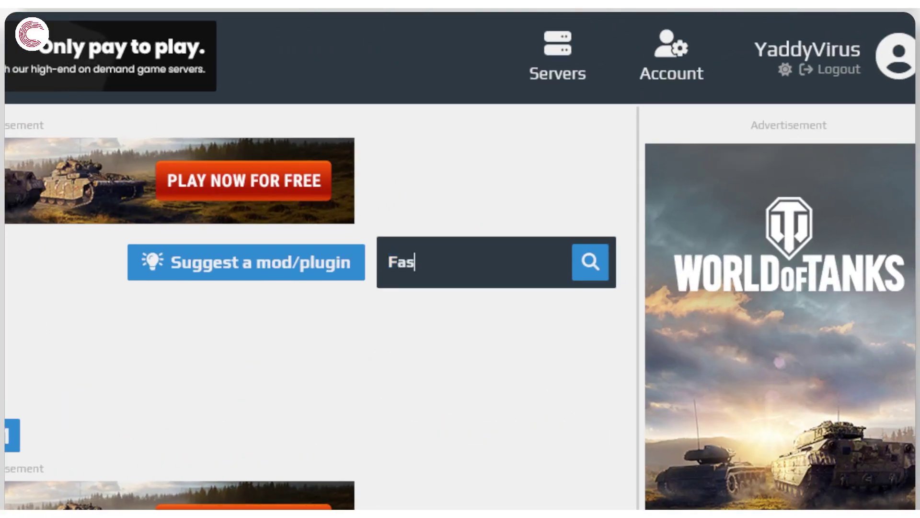
text(t)
key(BackSpace)
key(BackSpace)
text(rm)
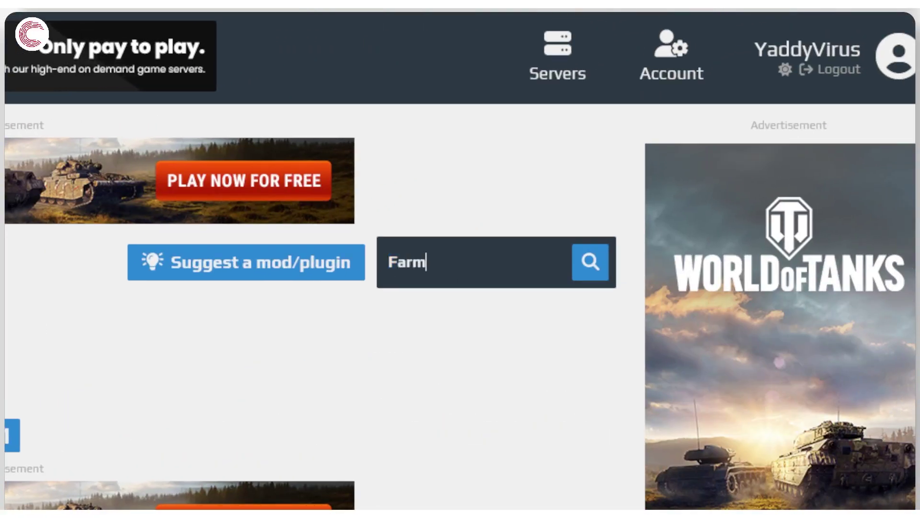
text(Control)
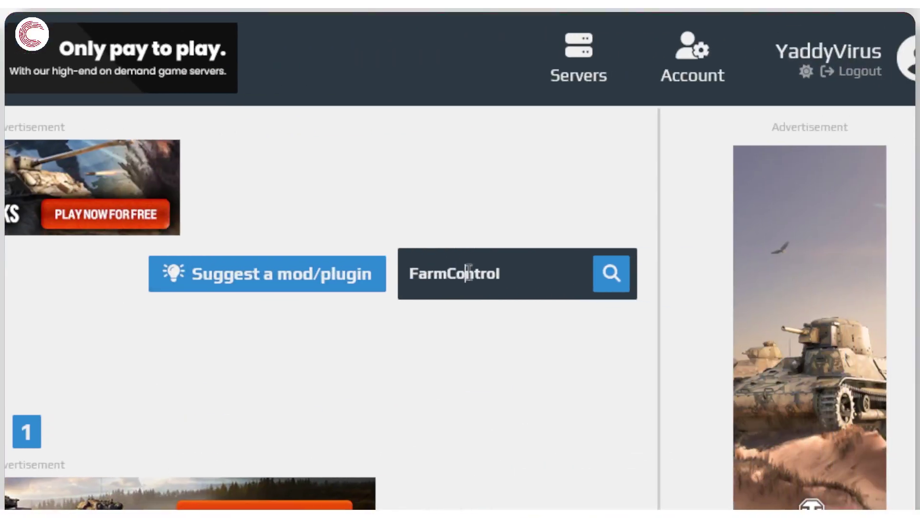
Search the plugins for 'ClearLagg' instead
double_click(469, 271)
text(ClearLag)
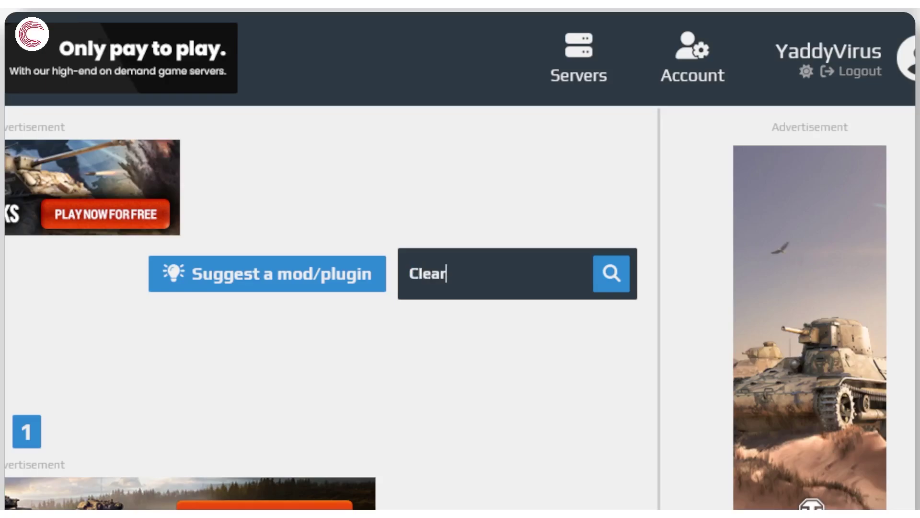
text(g)
key(Return)
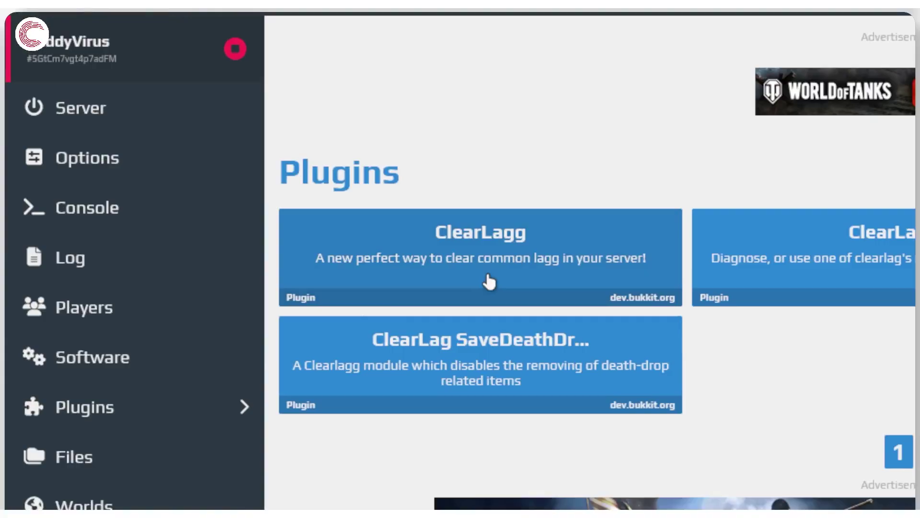
Open the ClearLagg result to see its versions, starting with ClearLag v3.2.2
click(489, 282)
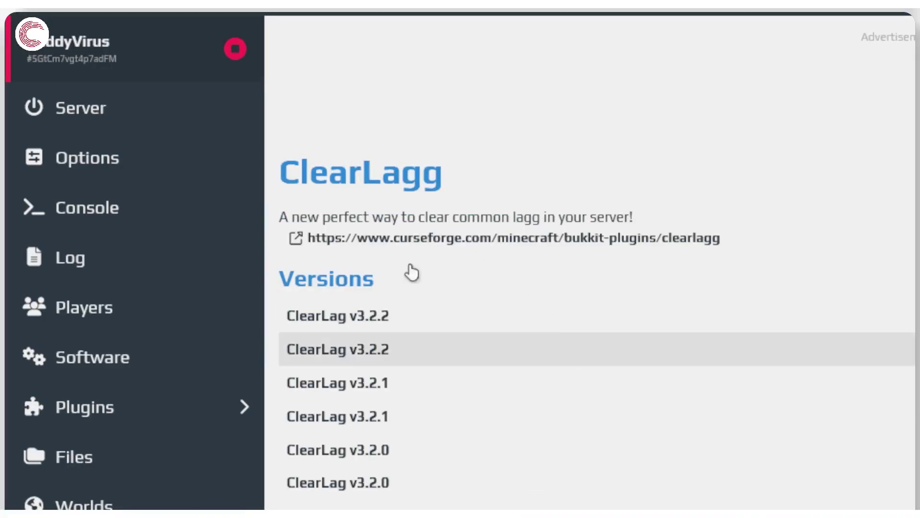